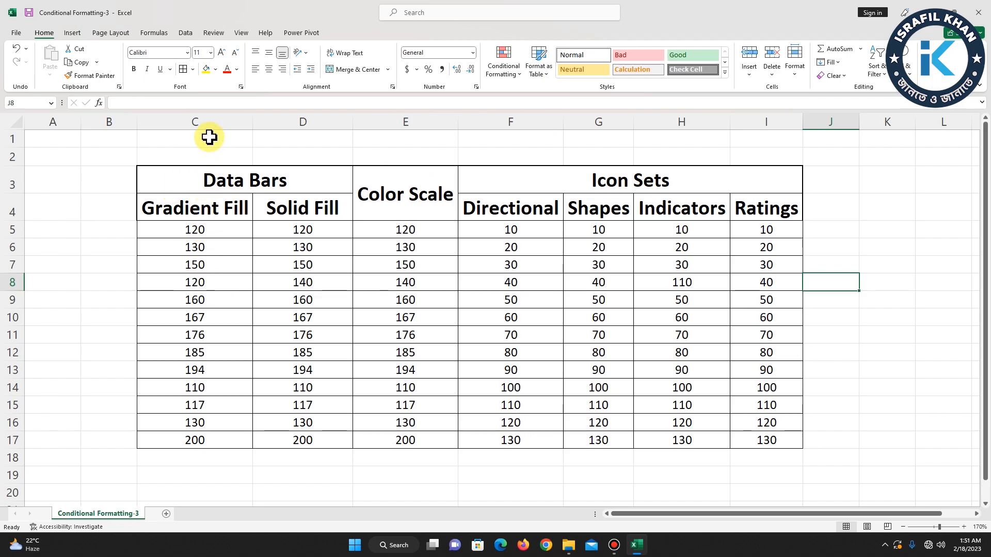
# Step: Apply orange gradient fill data bars to the Gradient Fill column, cells C4:C17
pyautogui.click(203, 121)
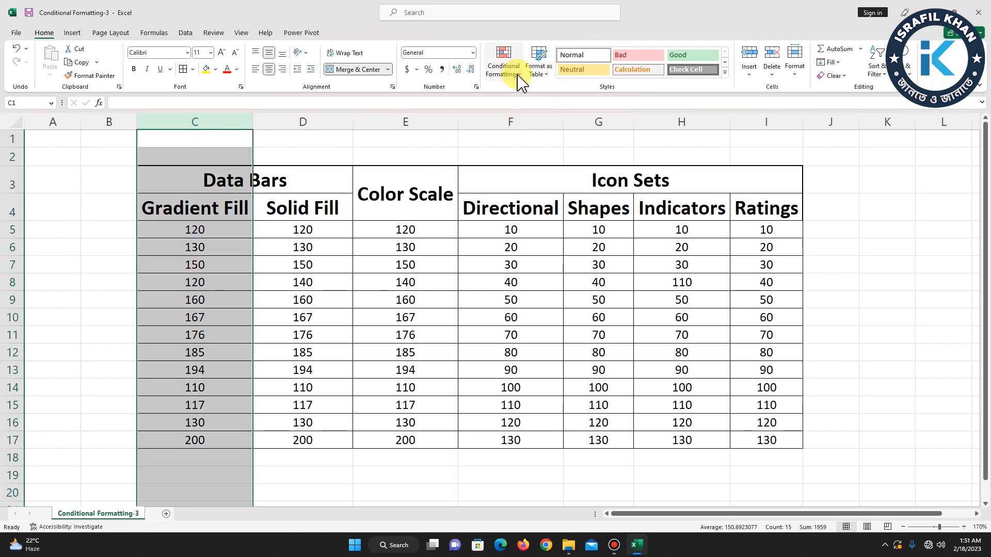
pyautogui.click(326, 285)
pyautogui.moveTo(214, 210); pyautogui.dragTo(224, 441)
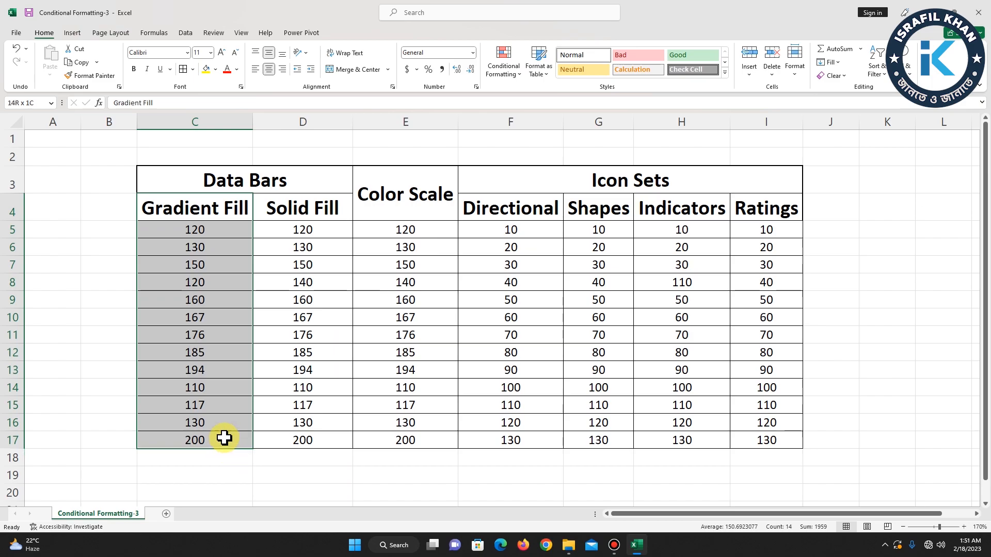
pyautogui.click(506, 78)
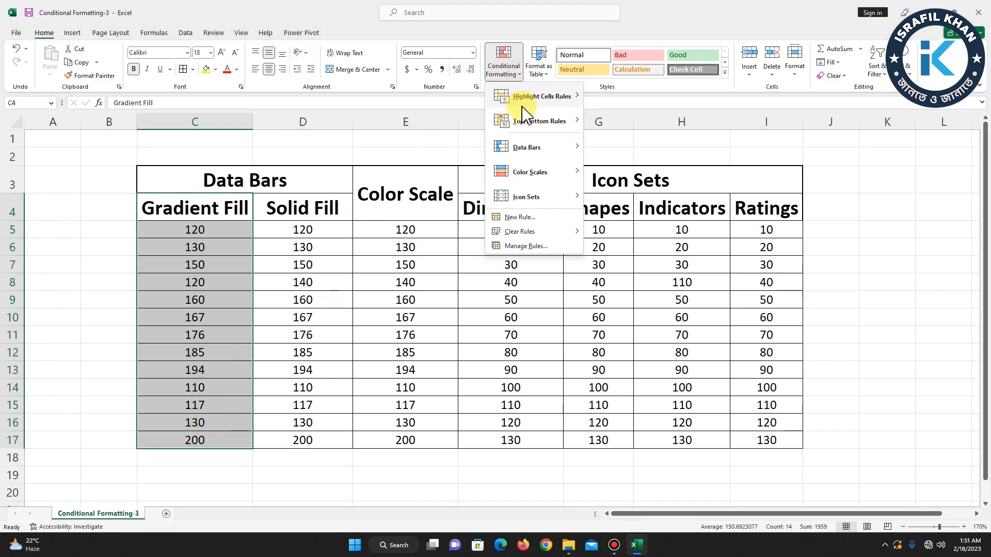
pyautogui.moveTo(532, 153)
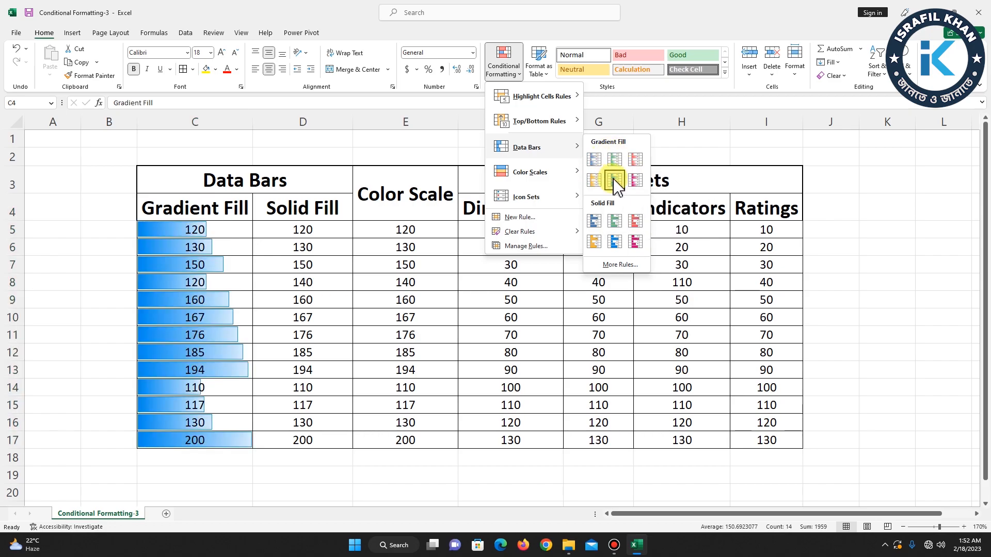
pyautogui.click(595, 178)
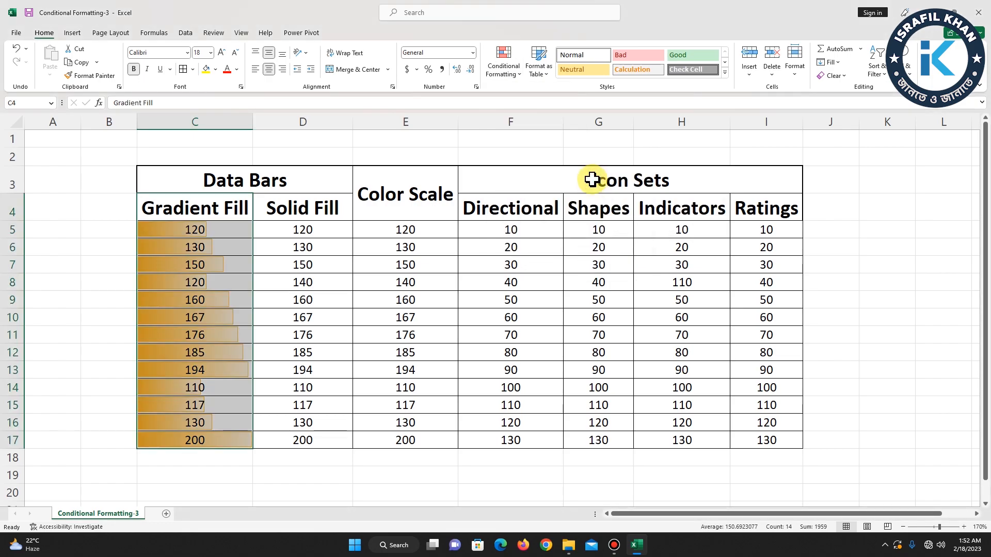
pyautogui.click(205, 251)
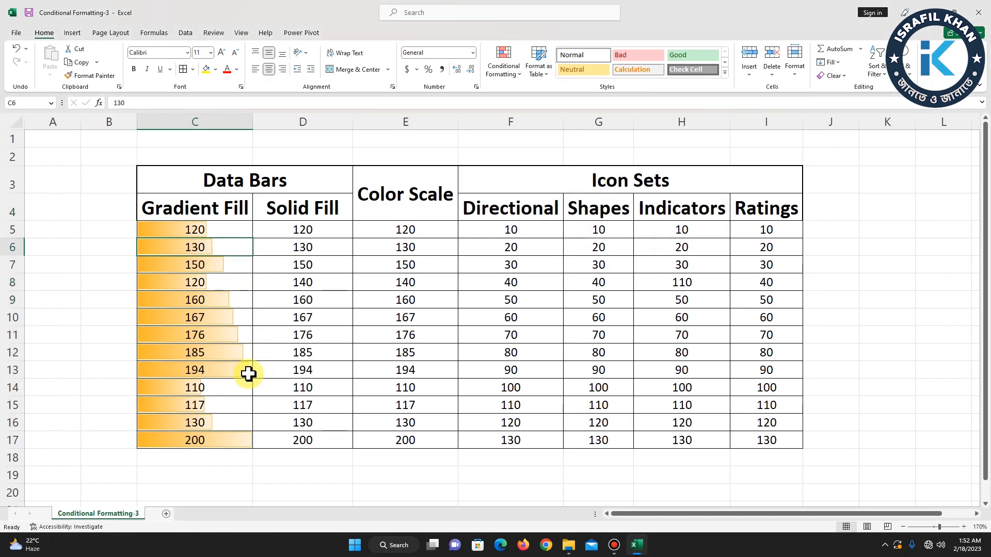
# Step: Change the Gradient Fill column's values to 100 in C12 and 50 in C13
pyautogui.click(212, 357)
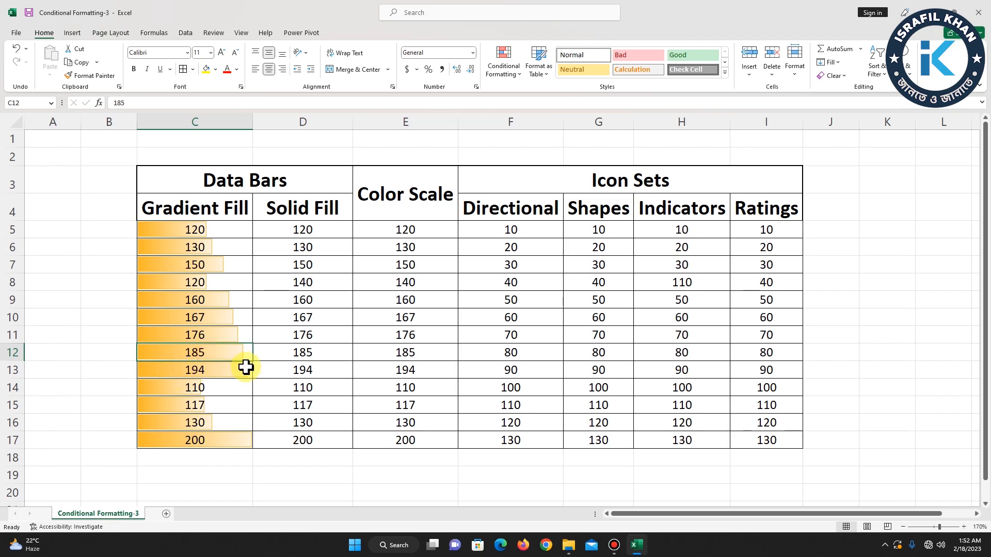
pyautogui.write('100')
pyautogui.press('Tab')
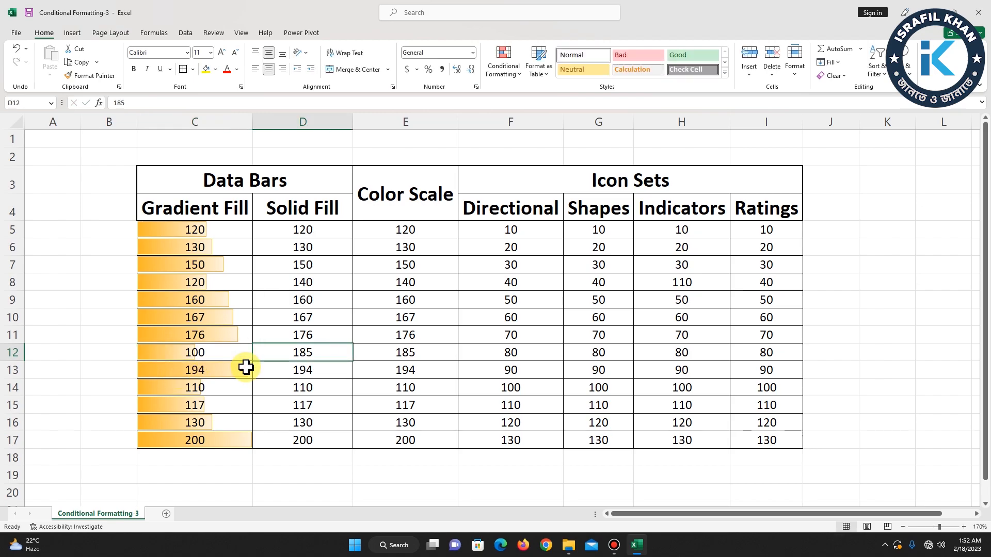
pyautogui.click(239, 375)
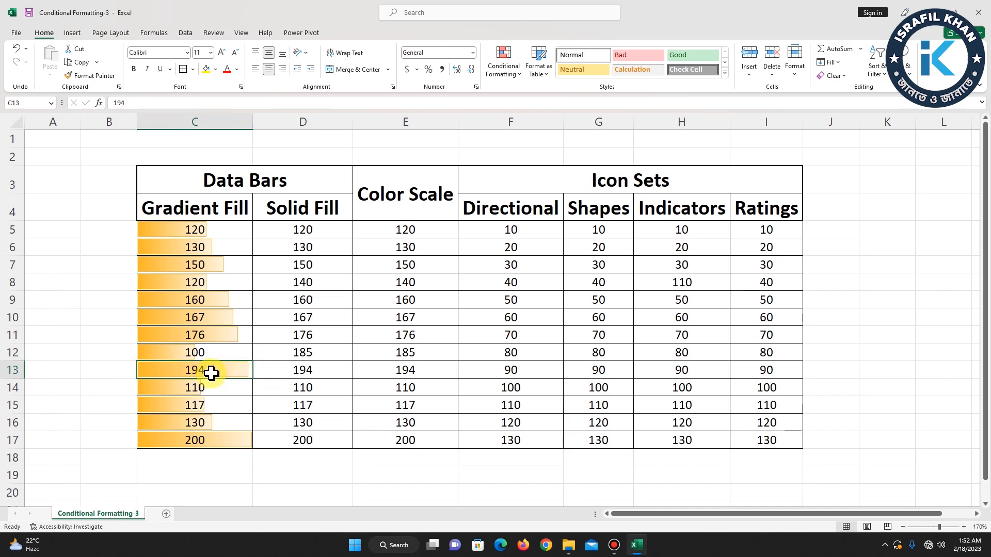
pyautogui.write('50')
pyautogui.press('Return')
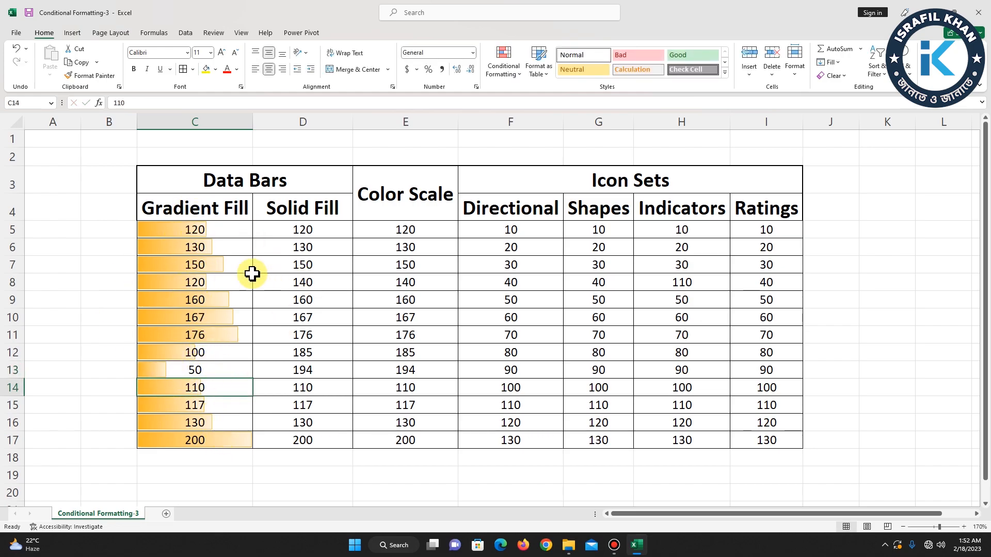
# Step: Apply light blue solid fill data bars to the Solid Fill values in D5:D17
pyautogui.moveTo(307, 229); pyautogui.dragTo(331, 438)
pyautogui.click(505, 72)
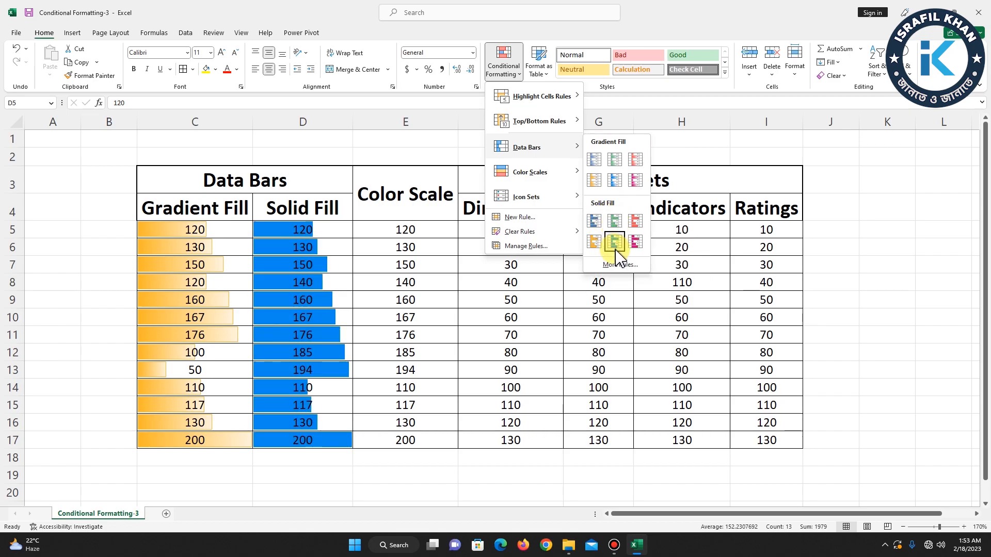
pyautogui.click(614, 242)
pyautogui.click(328, 304)
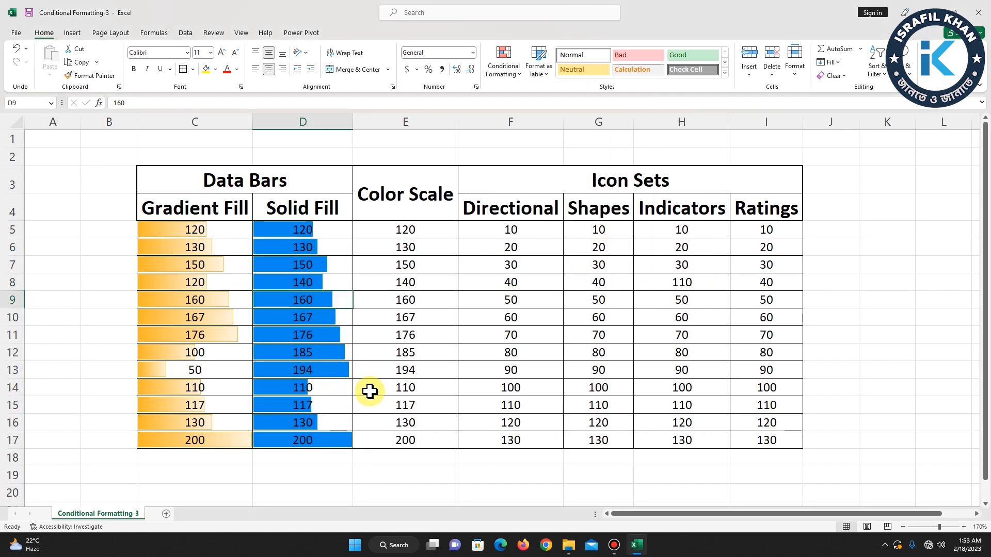
# Step: Change the Solid Fill column's values to 200 in D14 and 100 in D17
pyautogui.click(305, 388)
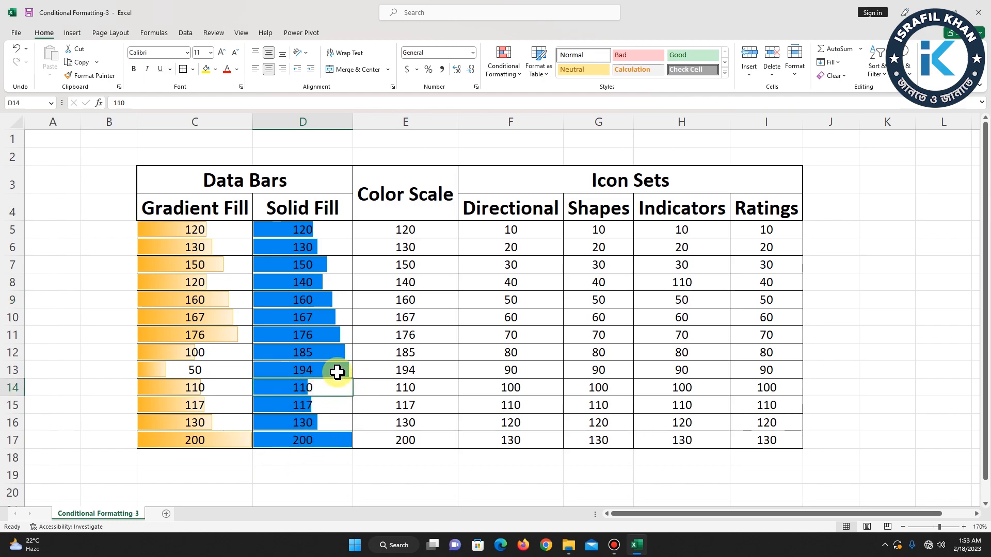
pyautogui.write('200')
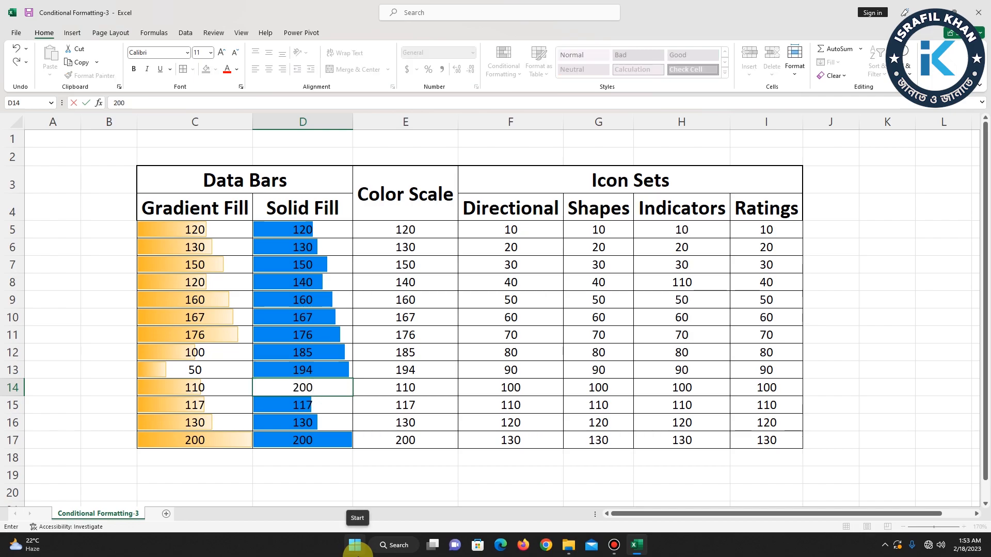
pyautogui.press('Tab')
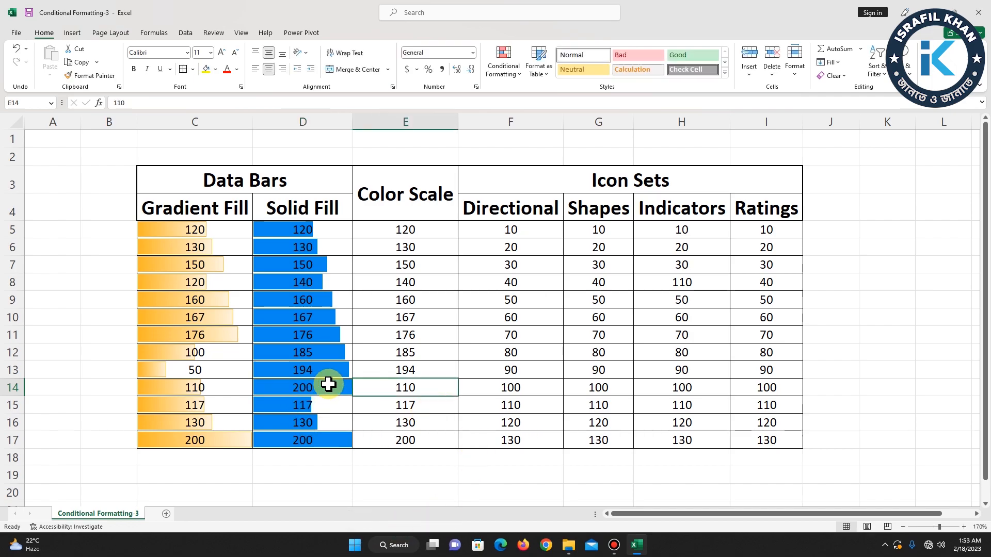
pyautogui.click(342, 446)
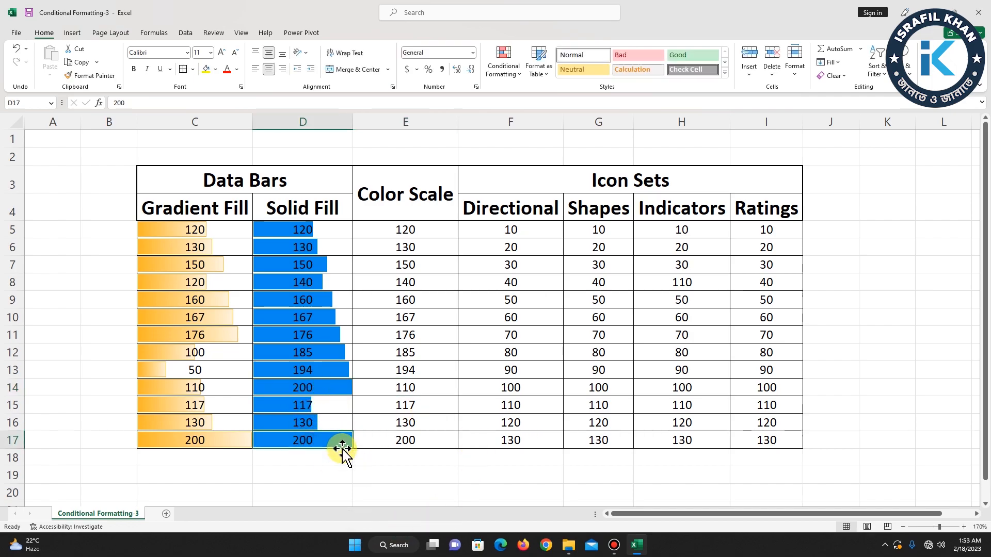
pyautogui.write('1')
pyautogui.press('Tab')
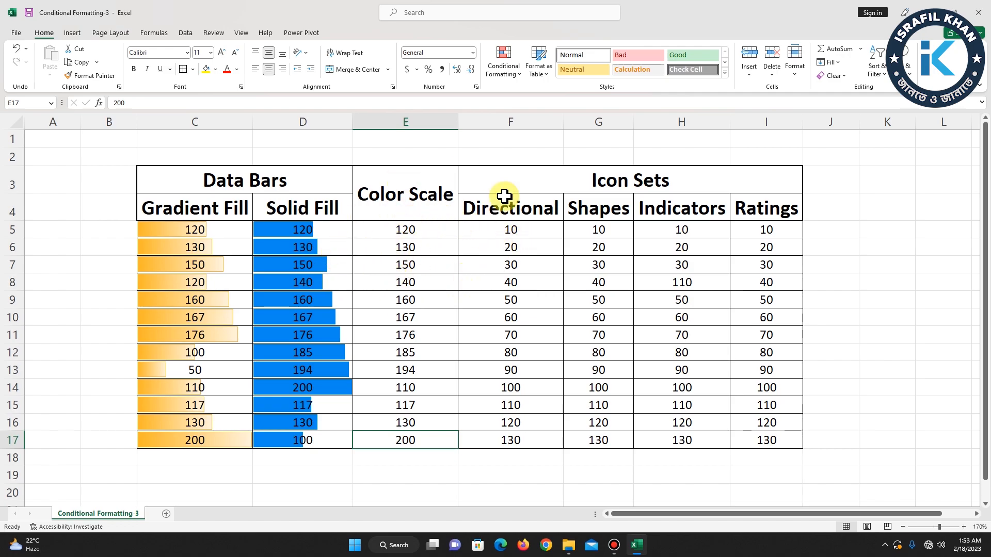
# Step: Apply the Green - Yellow color scale to the Color Scale values in E5:E17
pyautogui.moveTo(420, 232); pyautogui.dragTo(413, 441)
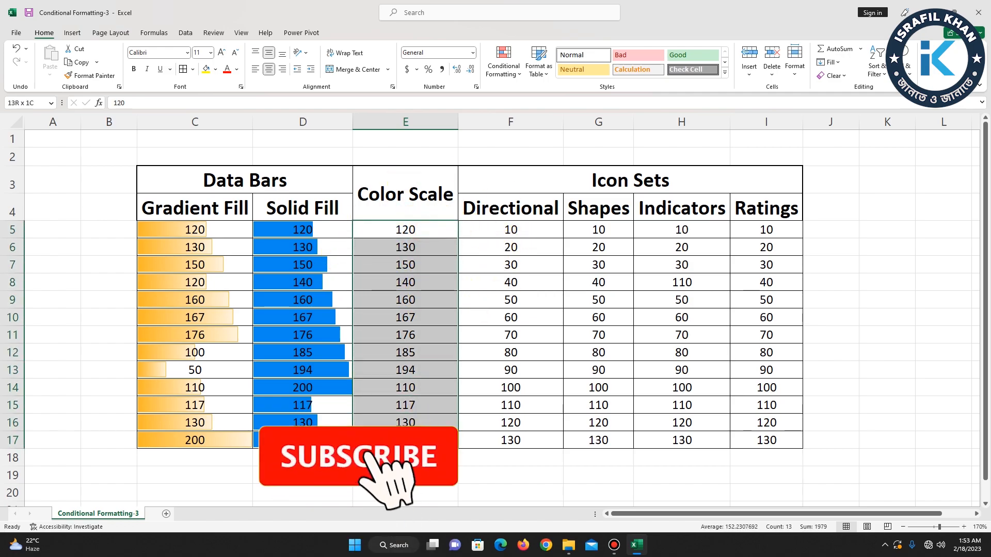
pyautogui.click(503, 64)
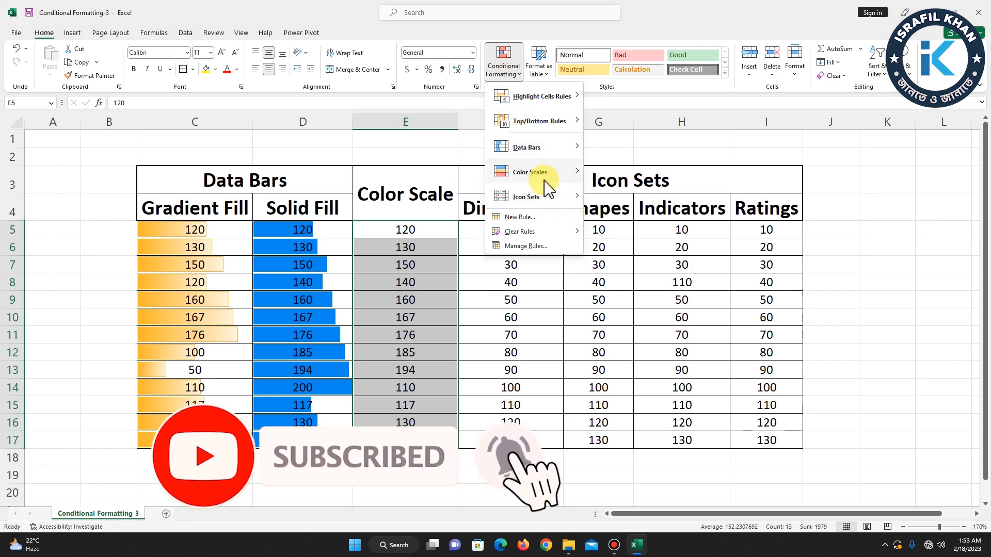
pyautogui.moveTo(546, 181)
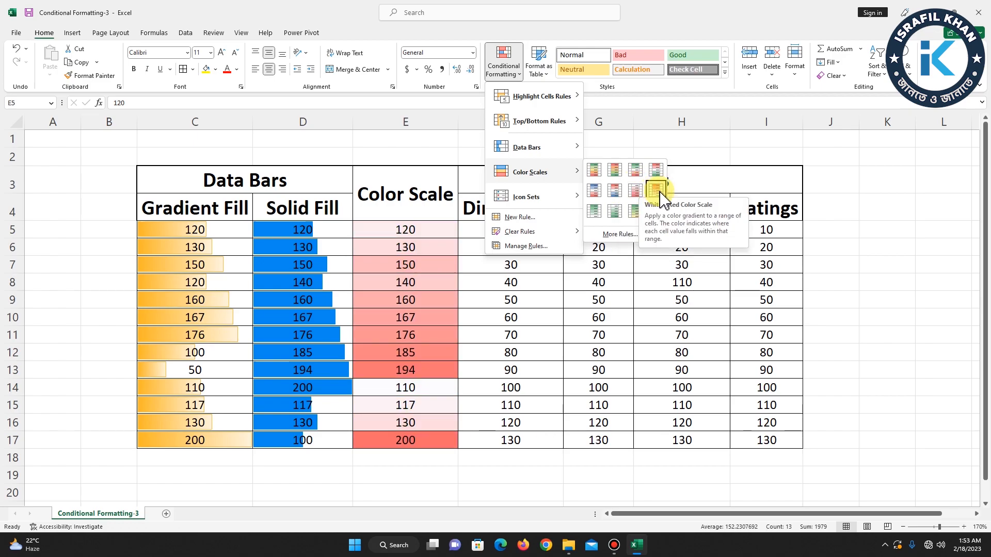
pyautogui.click(635, 213)
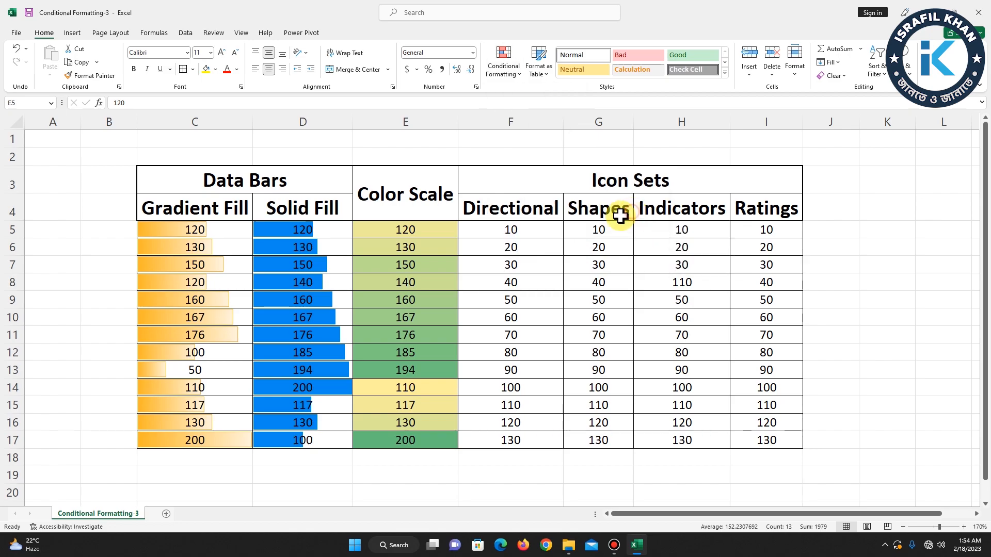
pyautogui.click(427, 281)
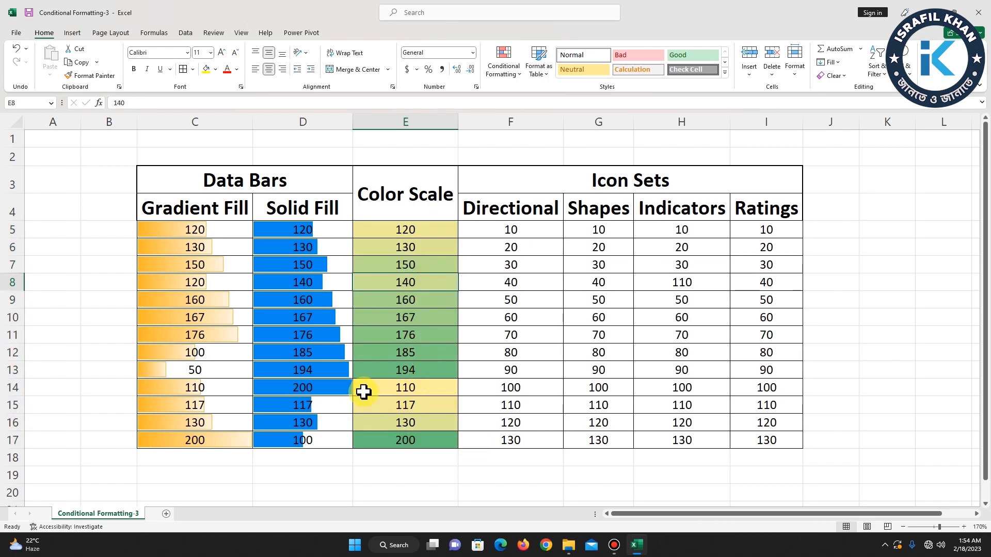
# Step: Change the value of cell E16 in the Color Scale column to 200
pyautogui.click(435, 440)
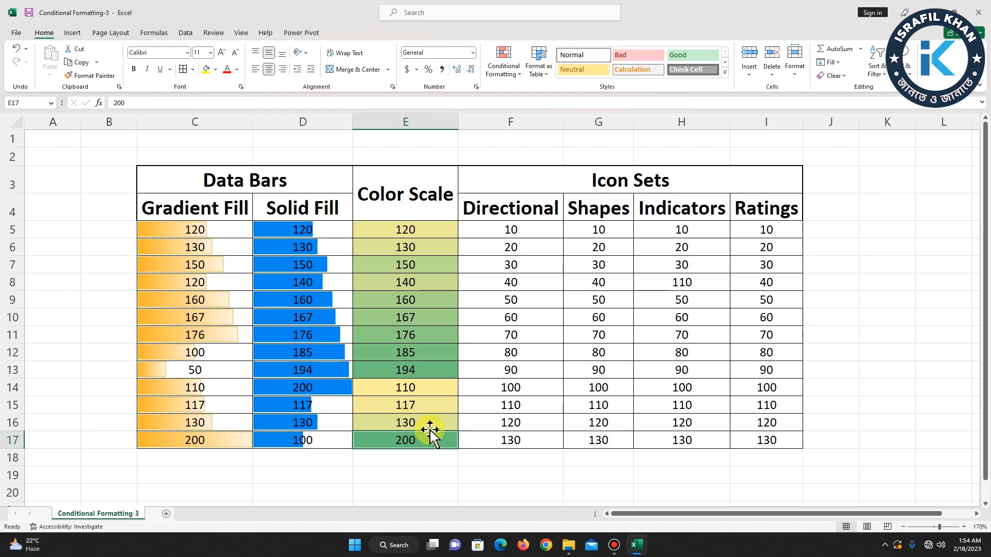
pyautogui.click(438, 427)
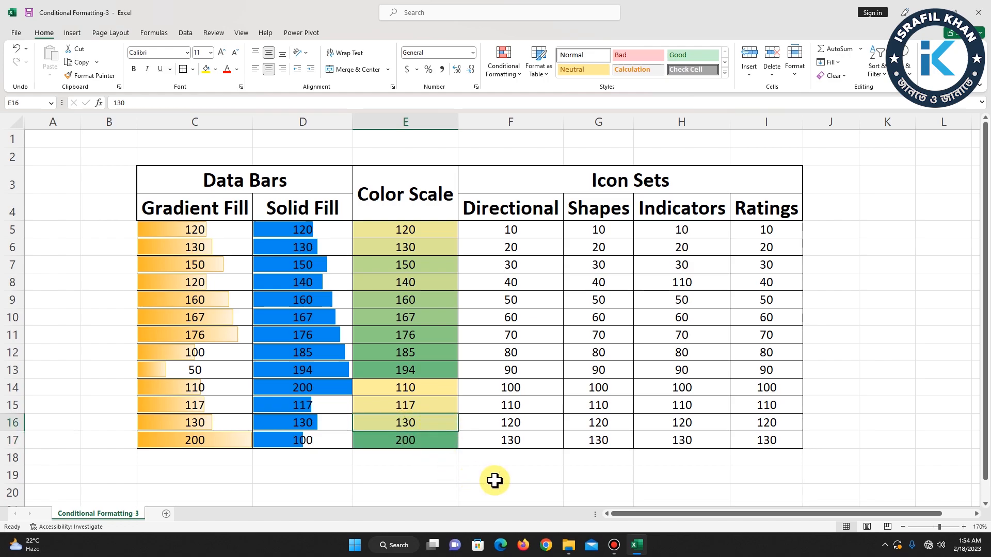
pyautogui.write('200')
pyautogui.press('Up')
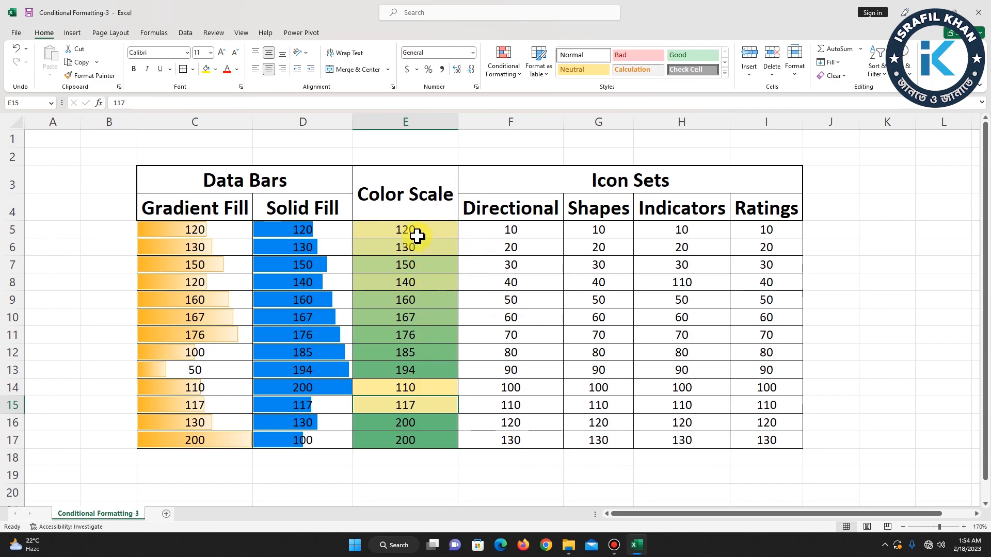
# Step: Start a custom color scale rule for E5:E17 with the format style set to 3-Color Scale
pyautogui.moveTo(417, 230); pyautogui.dragTo(416, 447)
pyautogui.click(511, 73)
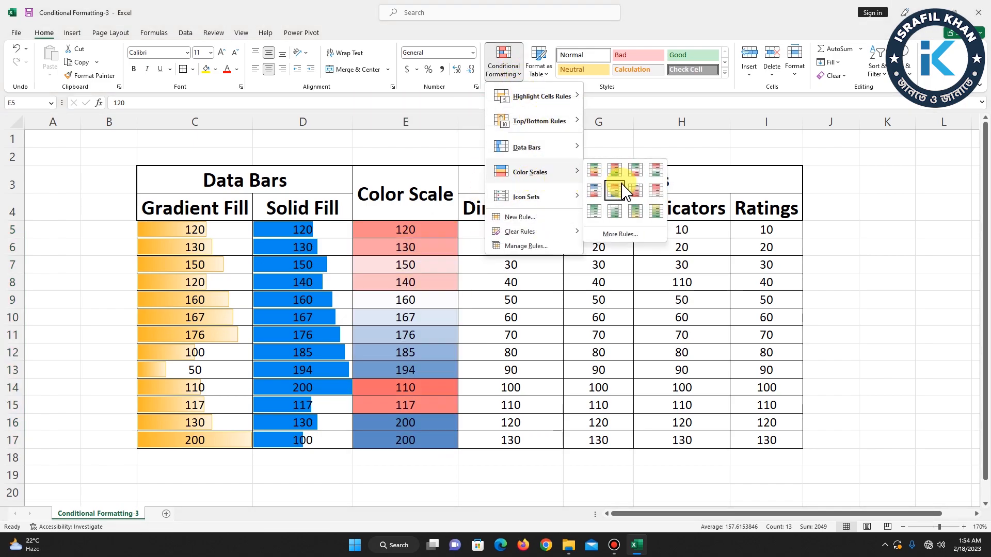
pyautogui.click(624, 234)
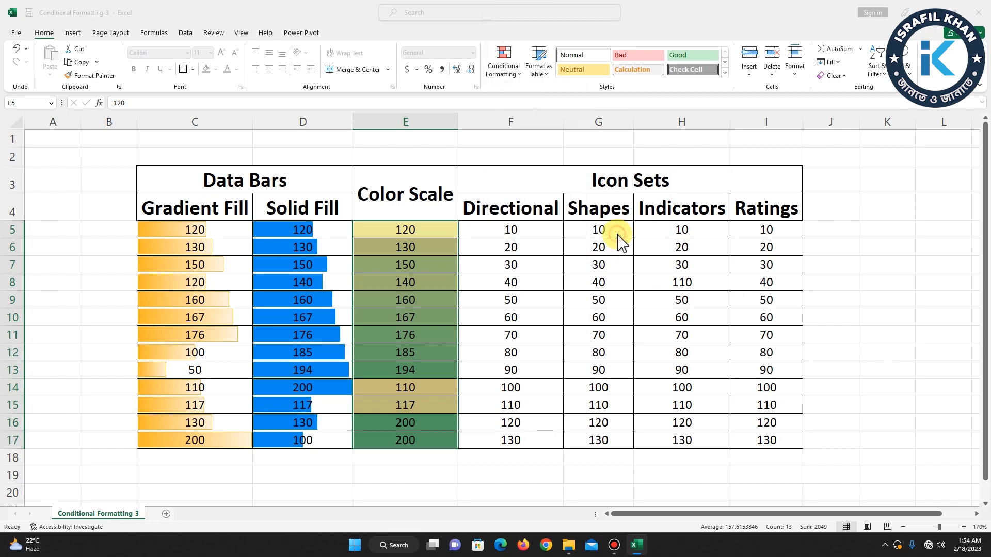
pyautogui.moveTo(598, 8); pyautogui.dragTo(602, 104)
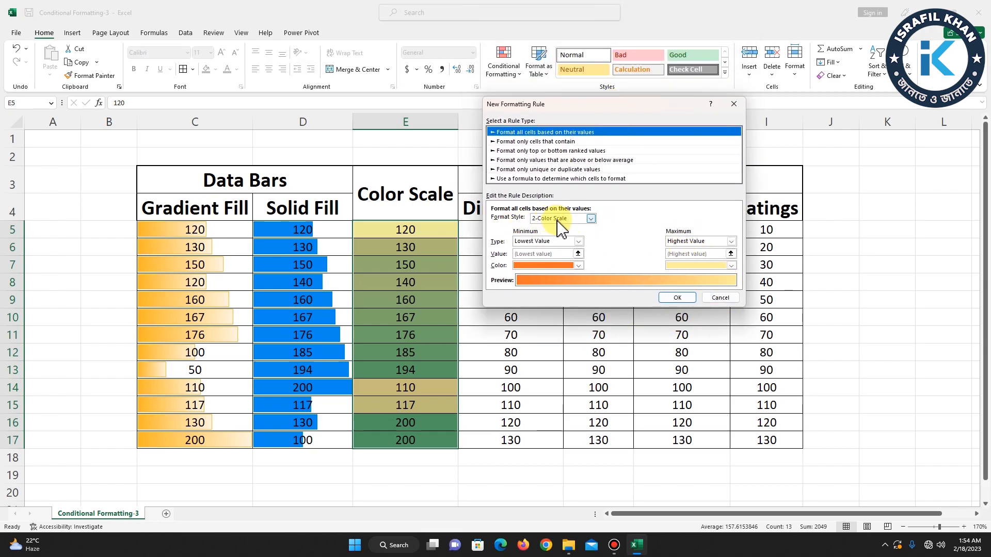
pyautogui.click(590, 219)
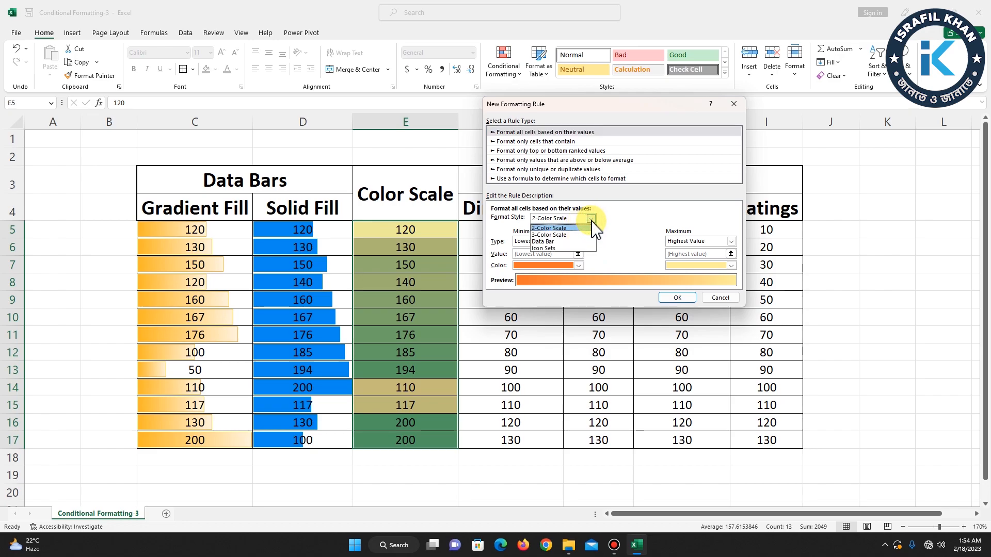
pyautogui.click(551, 235)
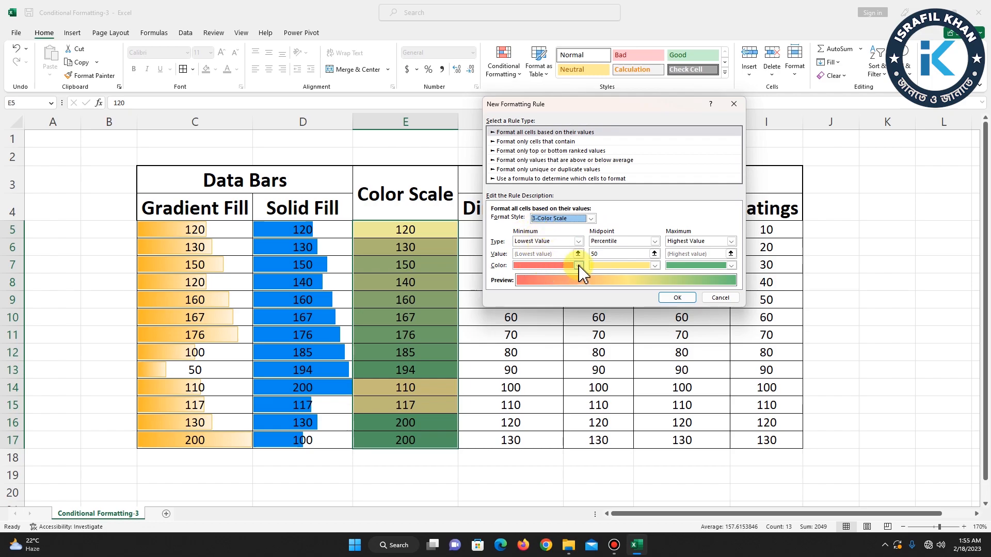
# Step: Set the rule's midpoint color to yellow and its maximum color to blue, and apply it to E5:E17
pyautogui.click(654, 266)
pyautogui.click(626, 367)
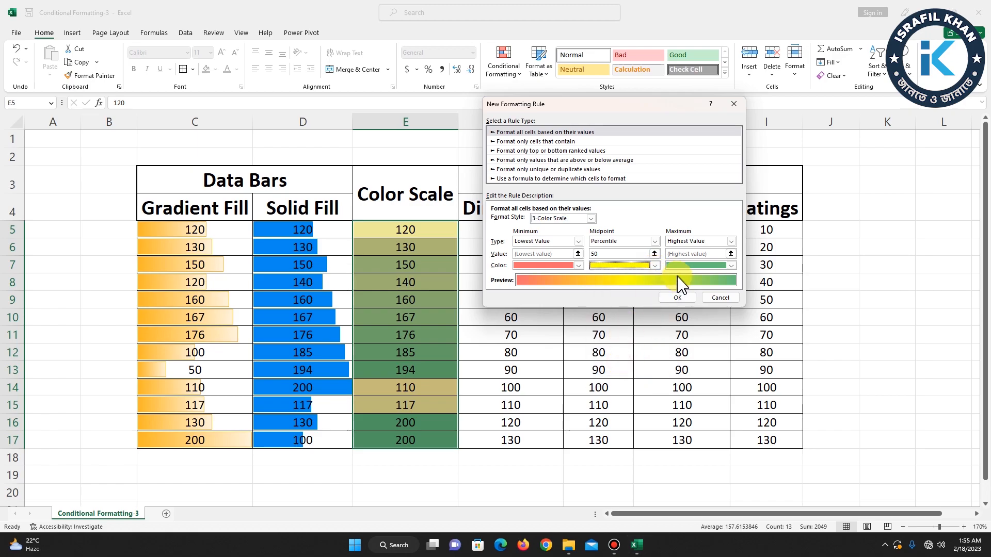
pyautogui.click(730, 266)
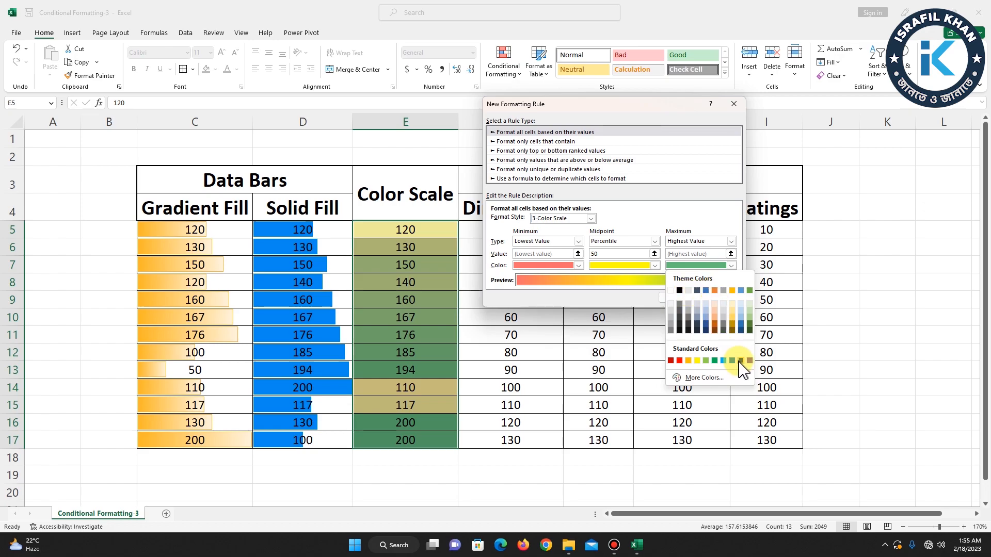
pyautogui.click(706, 290)
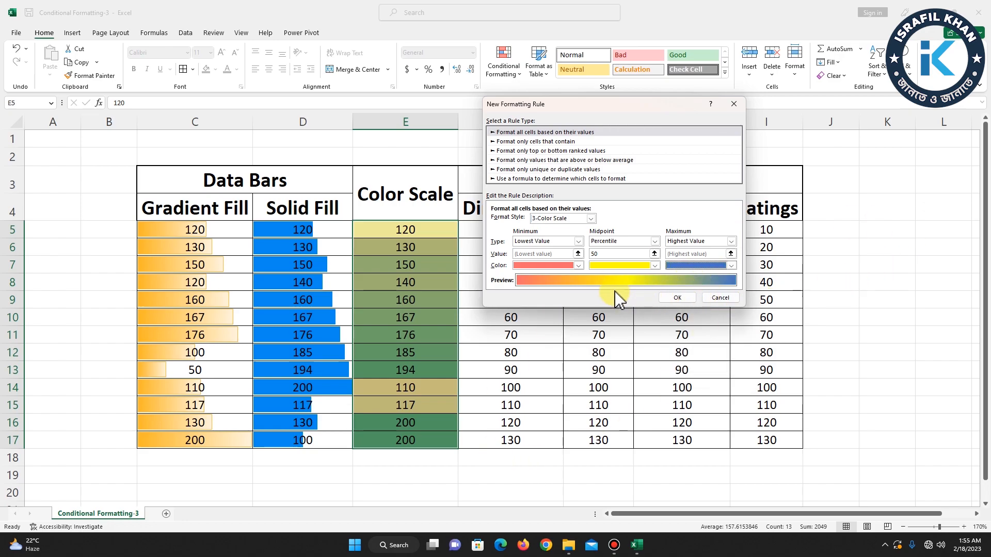
pyautogui.click(677, 298)
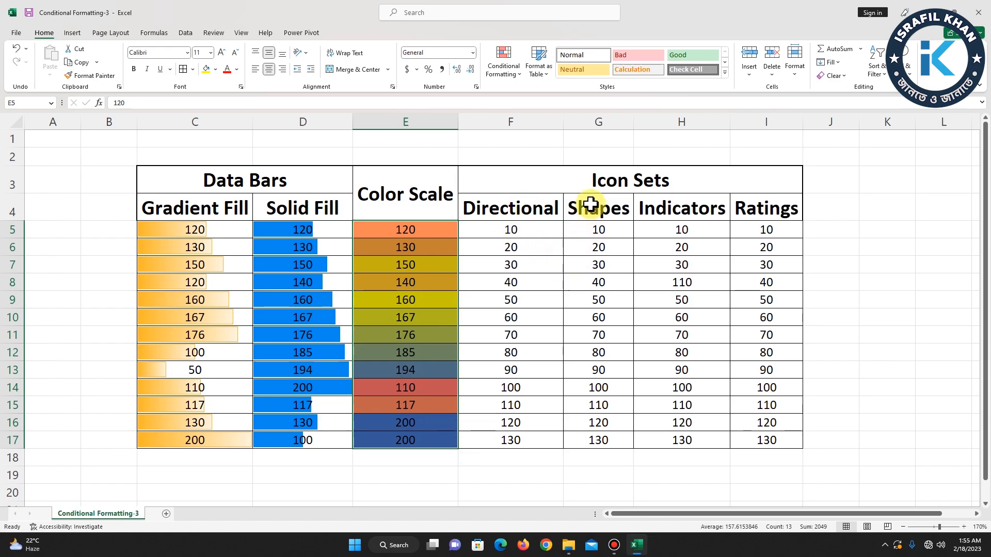
pyautogui.click(594, 178)
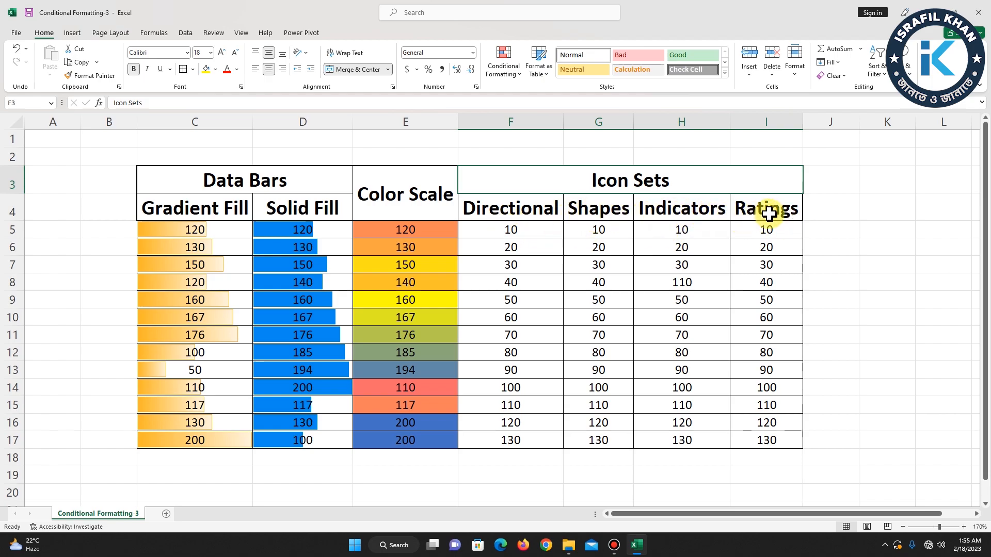
# Step: Apply the 3 Arrows (Colored) icon set to the Directional values in F5:F17
pyautogui.click(493, 211)
pyautogui.moveTo(517, 226); pyautogui.dragTo(529, 438)
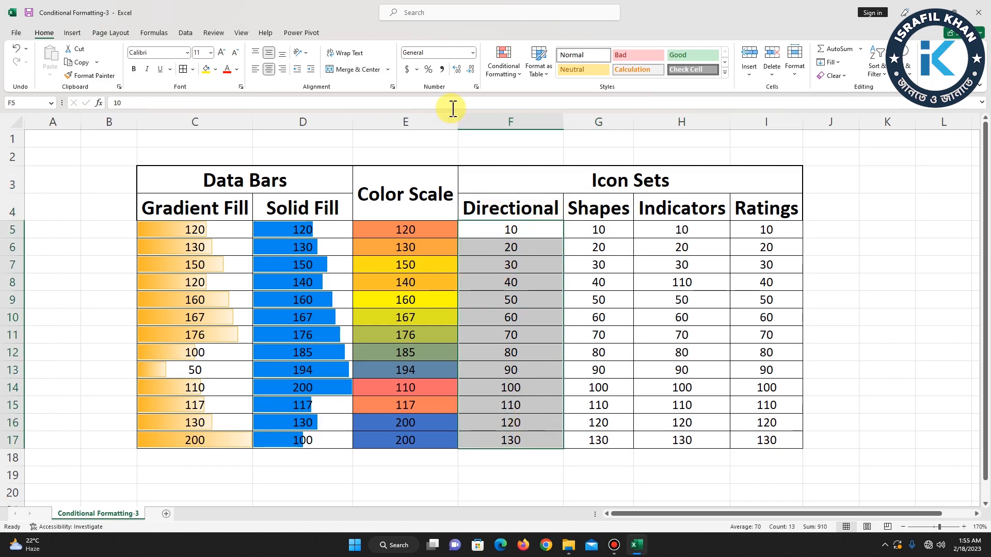
pyautogui.click(503, 75)
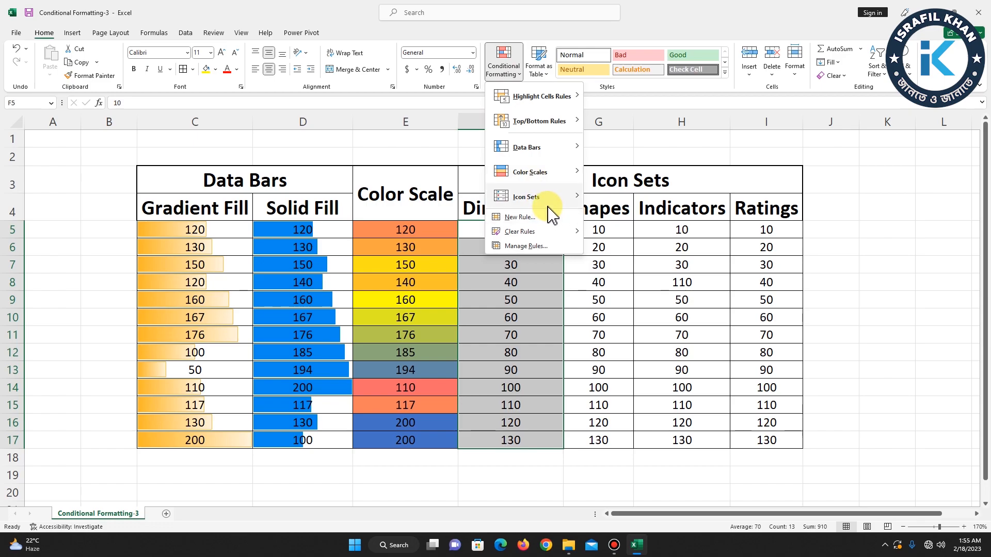
pyautogui.moveTo(547, 203)
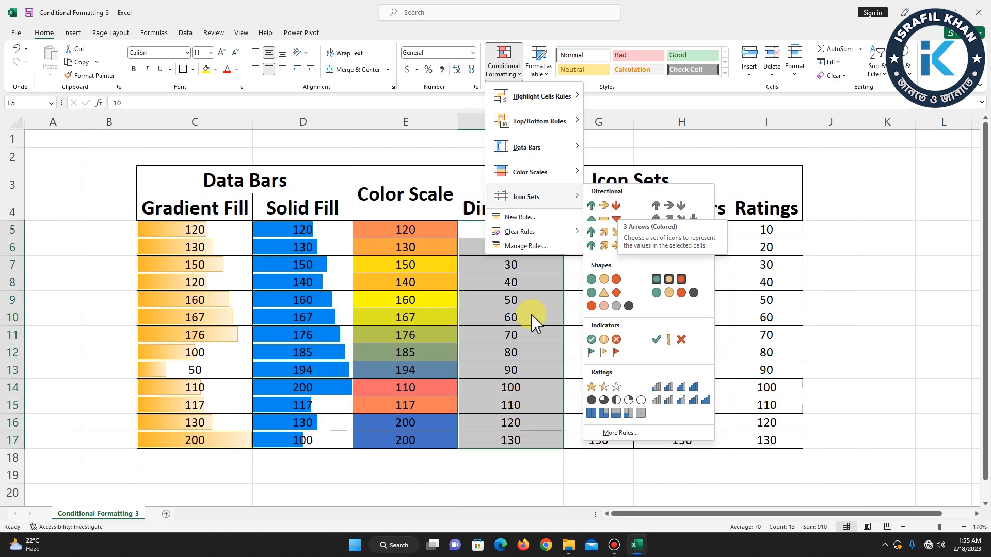
pyautogui.click(625, 200)
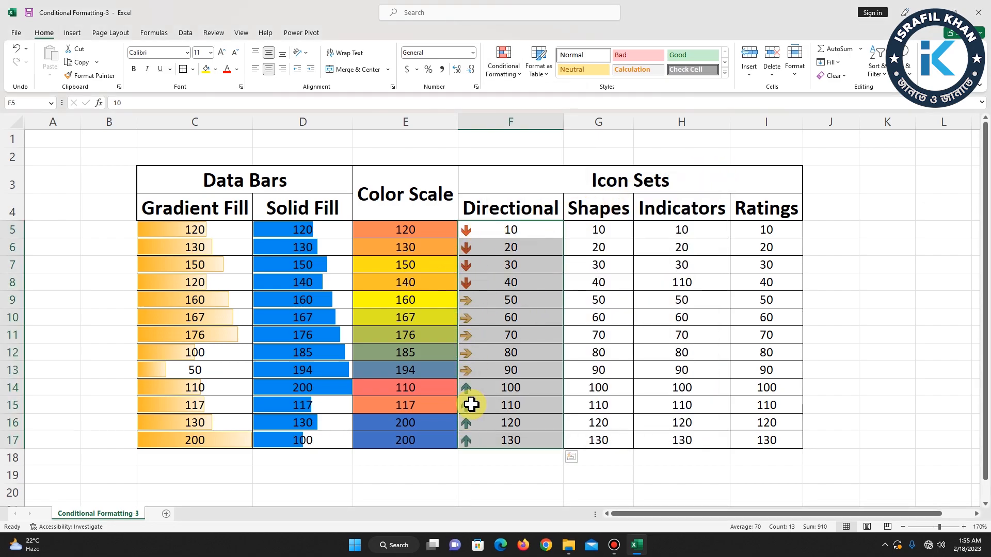
pyautogui.click(505, 68)
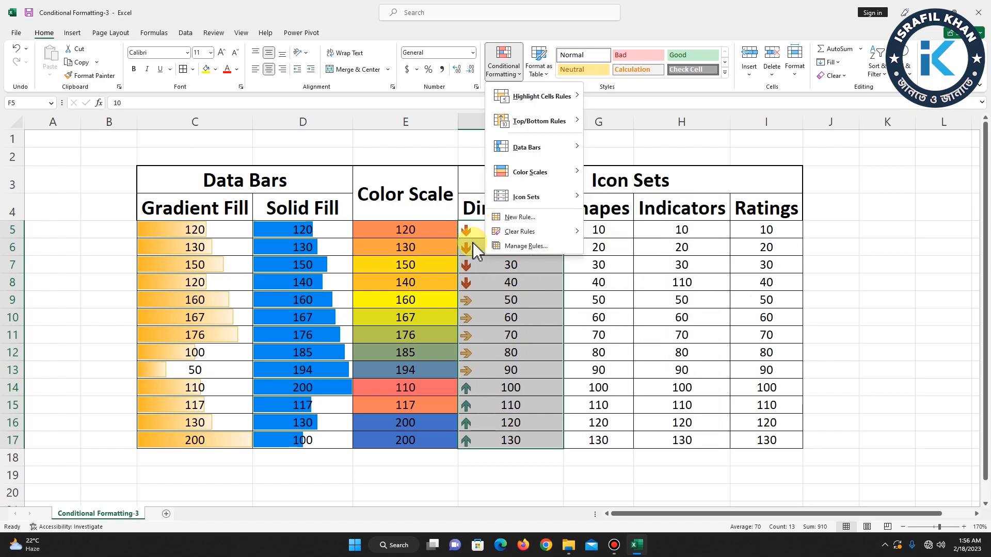
pyautogui.click(621, 149)
pyautogui.moveTo(511, 229); pyautogui.dragTo(512, 437)
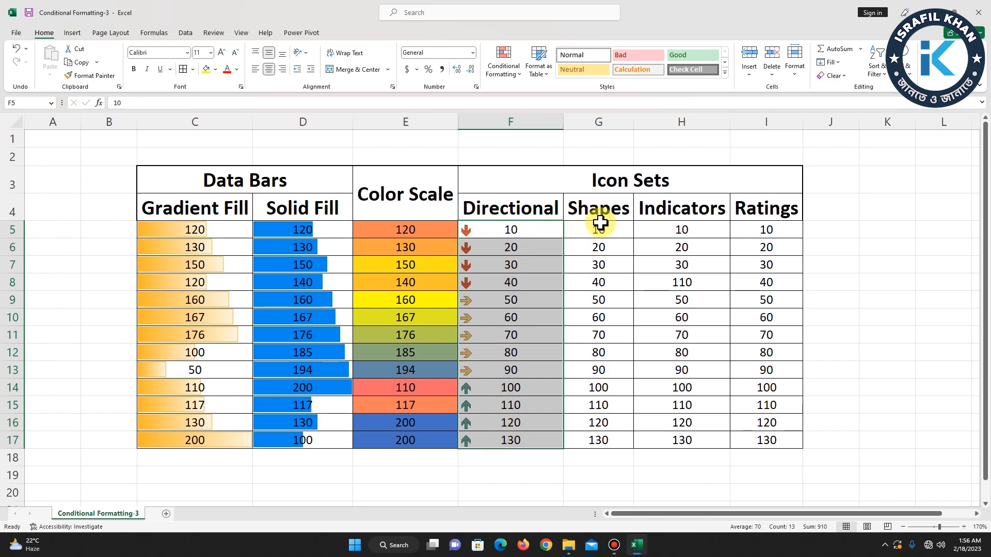
# Step: Apply the 3 Traffic Lights (Rimmed) icon set to the Shapes values in G5:G17
pyautogui.moveTo(597, 227); pyautogui.dragTo(598, 440)
pyautogui.click(508, 72)
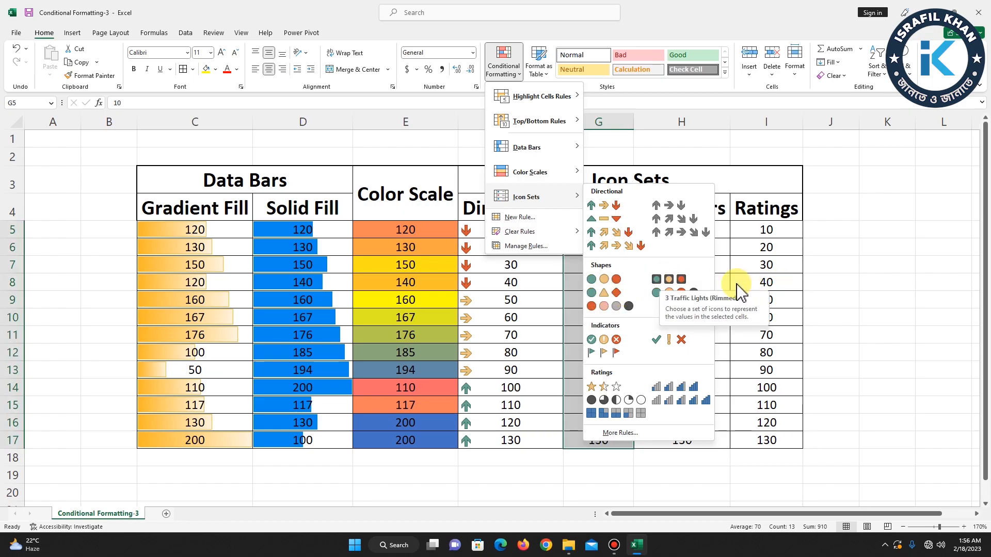
pyautogui.click(682, 279)
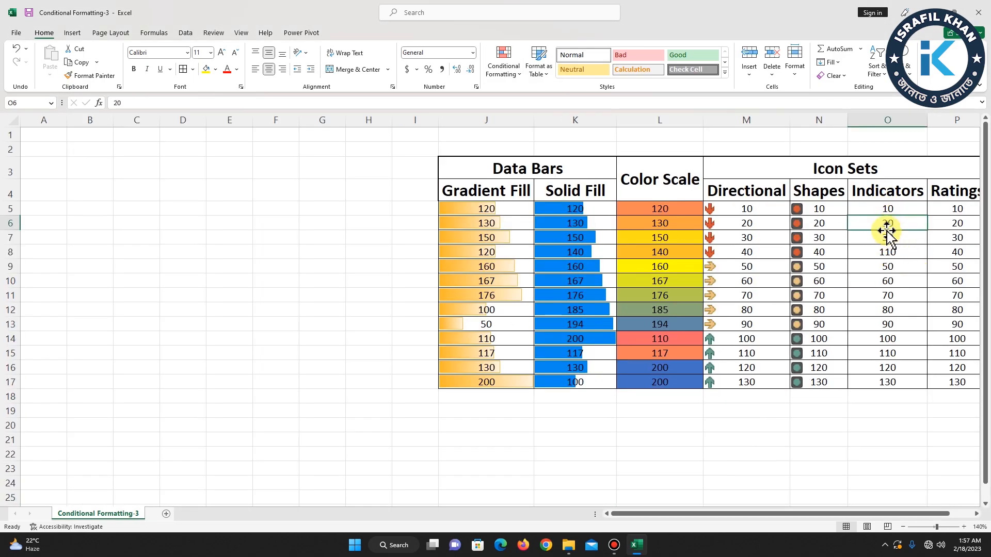
# Step: Apply the three colored flags icon set to the Indicators values in O5:O17
pyautogui.moveTo(882, 208); pyautogui.dragTo(876, 384)
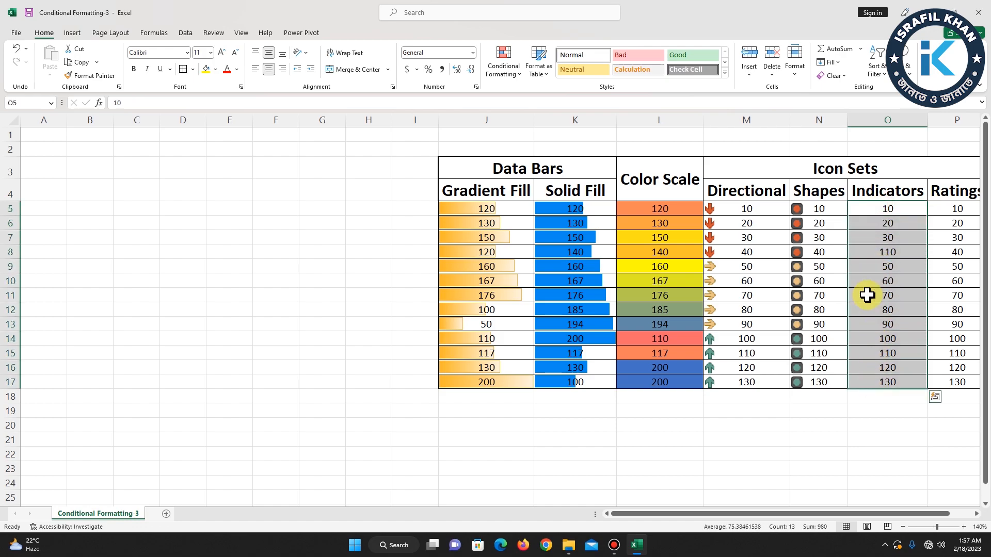
pyautogui.click(516, 67)
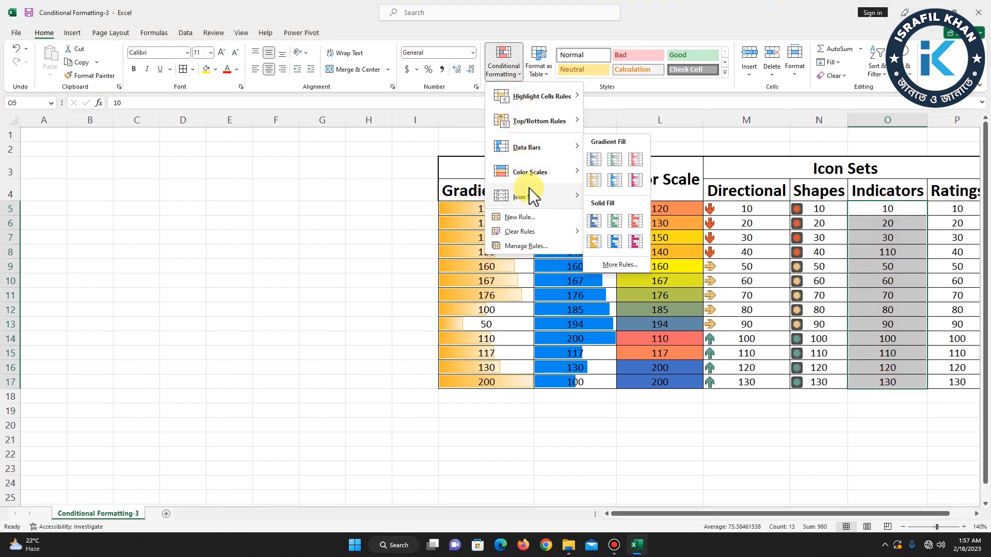
pyautogui.moveTo(529, 200)
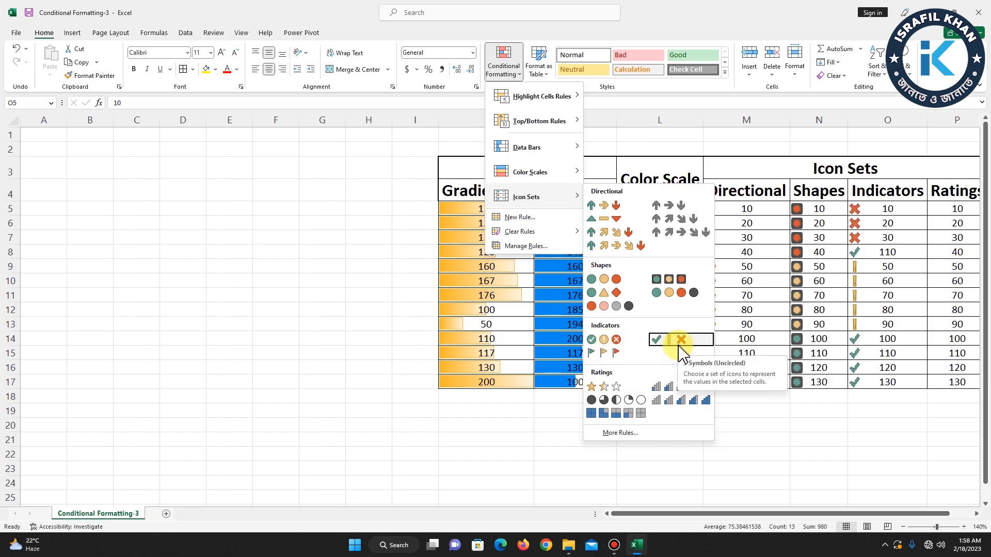
pyautogui.click(598, 352)
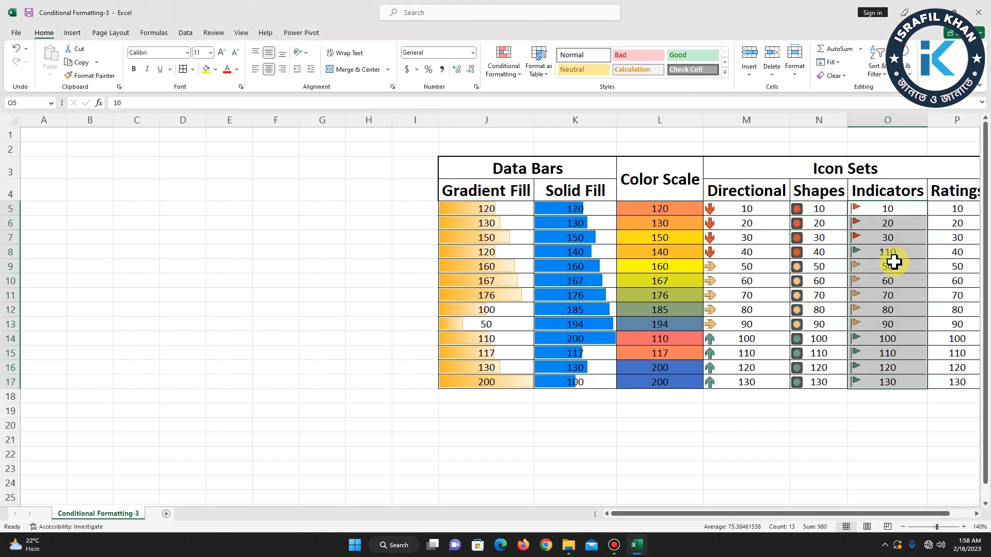
# Step: Apply the four-level signal bar rating icon set to the Ratings values in P5:P17
pyautogui.moveTo(829, 514); pyautogui.dragTo(854, 516)
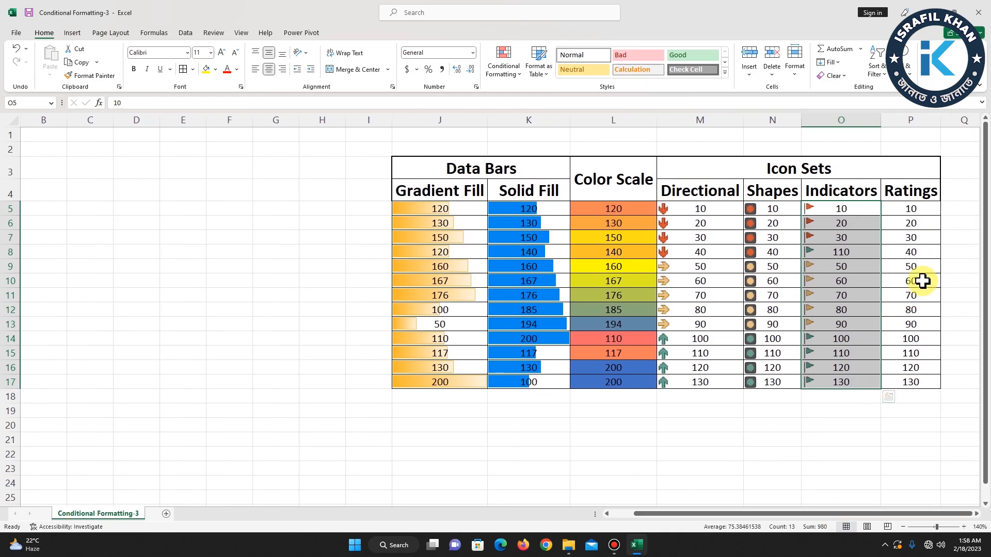
pyautogui.moveTo(908, 211); pyautogui.dragTo(910, 381)
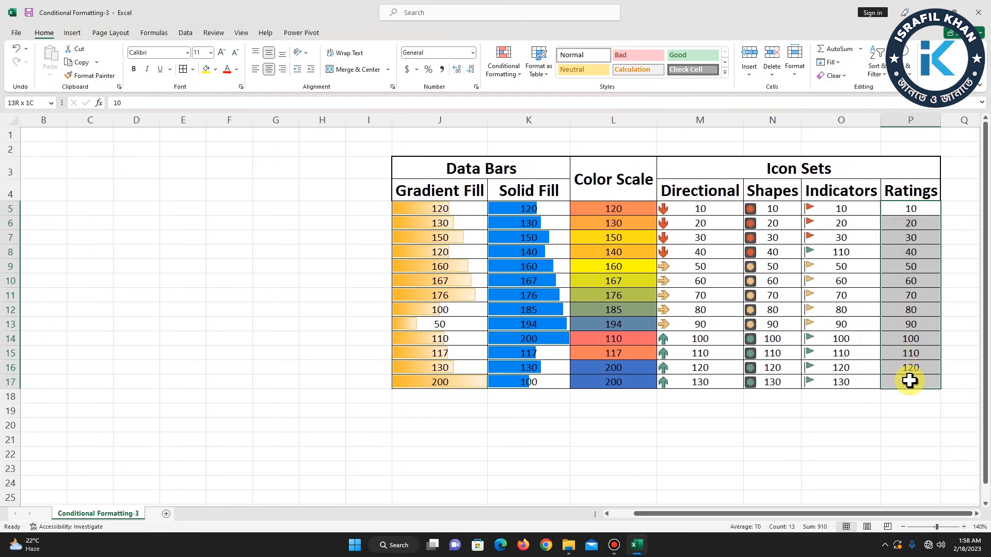
pyautogui.click(503, 64)
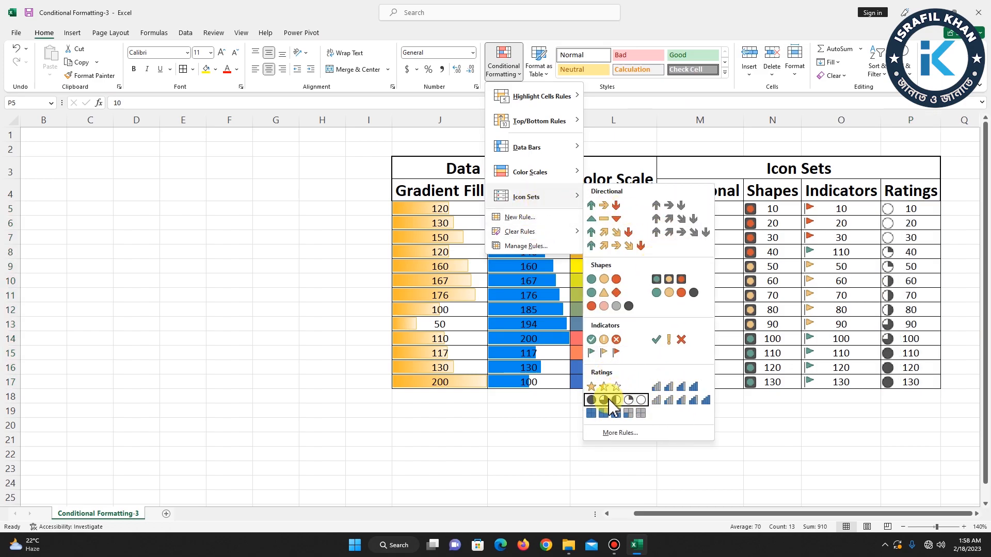
pyautogui.click(680, 387)
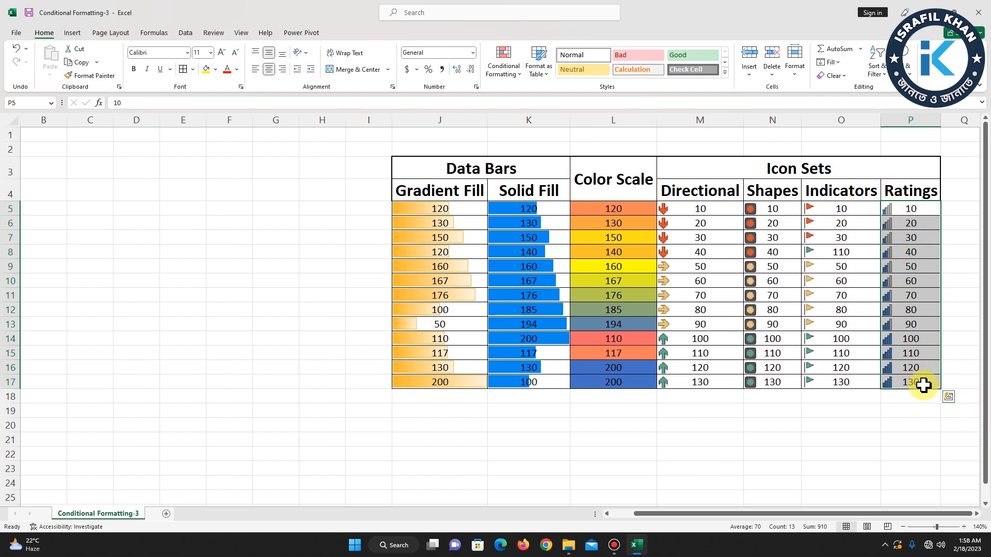
pyautogui.click(899, 380)
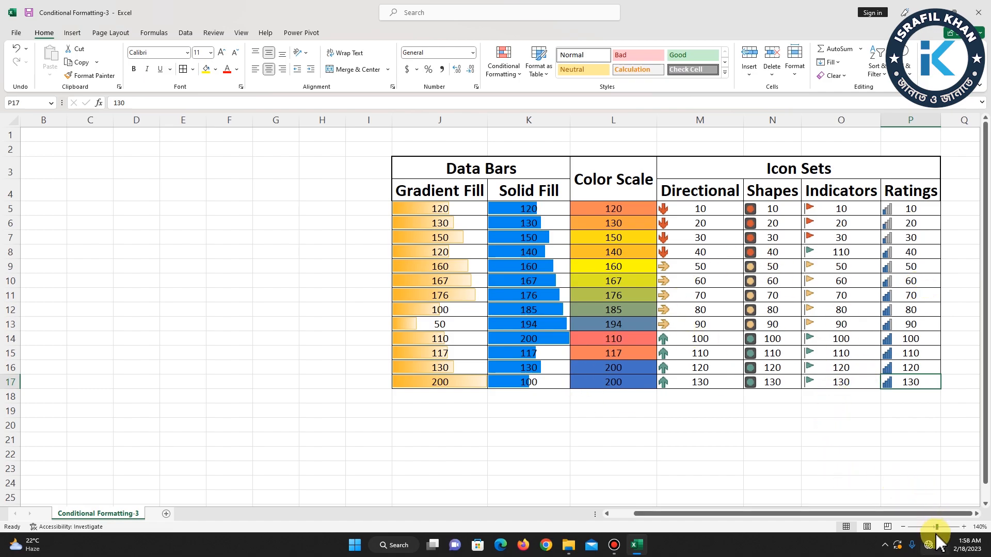
pyautogui.moveTo(747, 516); pyautogui.dragTo(785, 514)
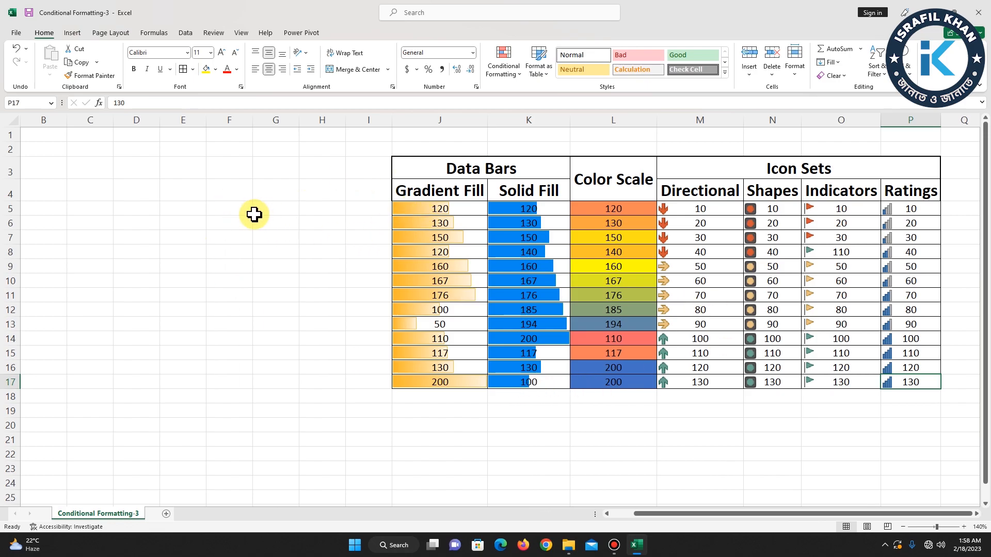
pyautogui.click(336, 377)
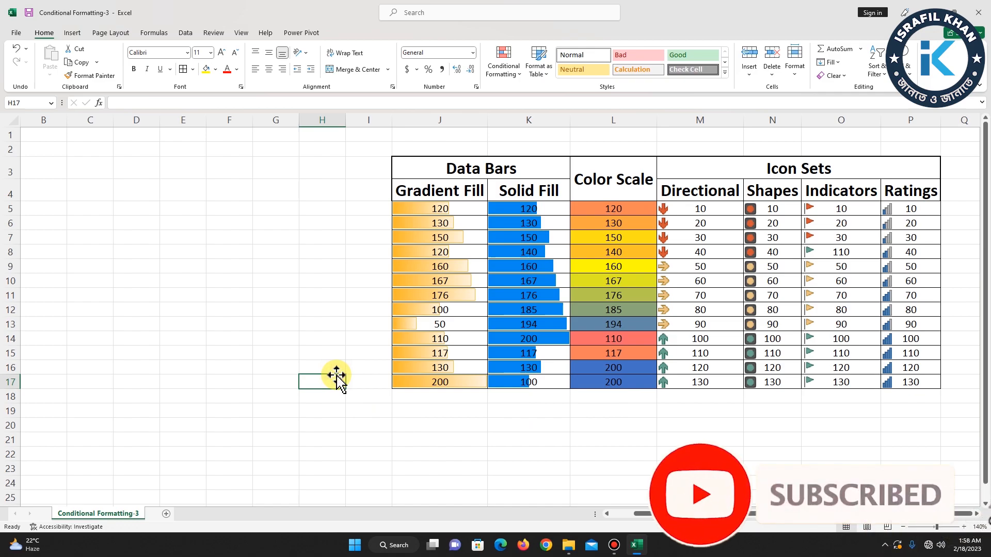